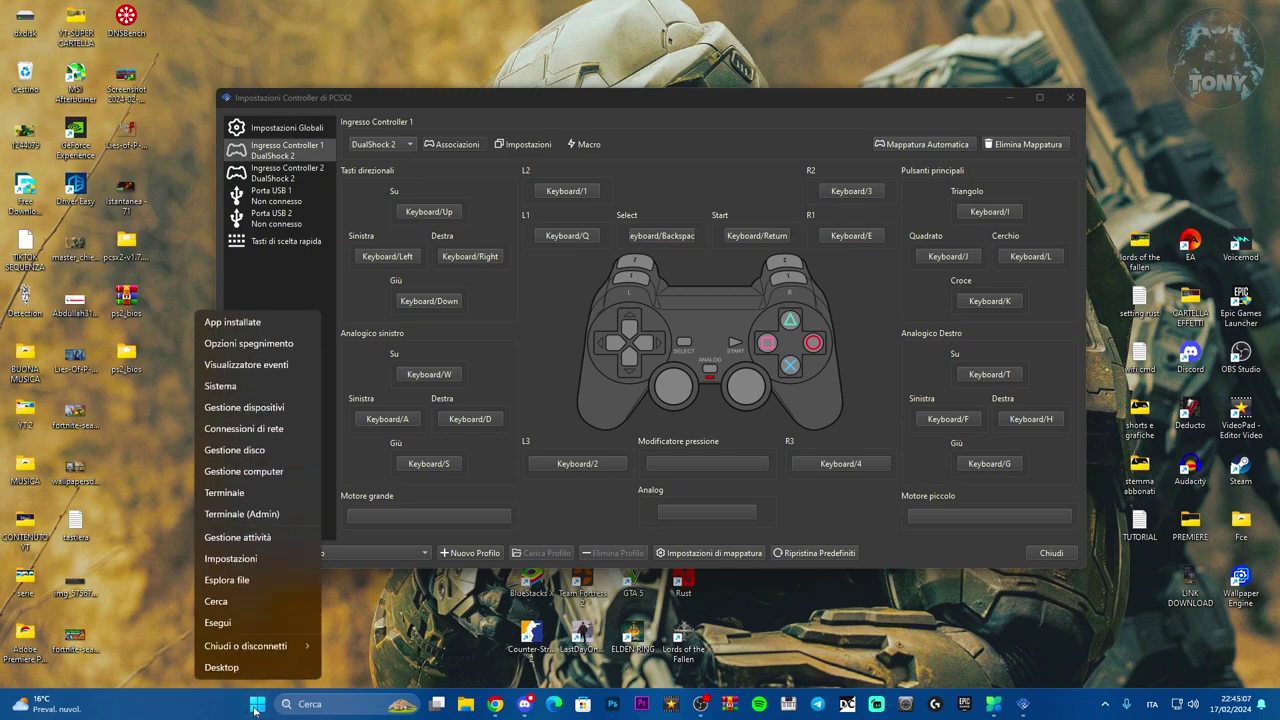
Step: Open Device Manager and check the XBOX 360 peripherals category for the Windows controller entry
click(244, 408)
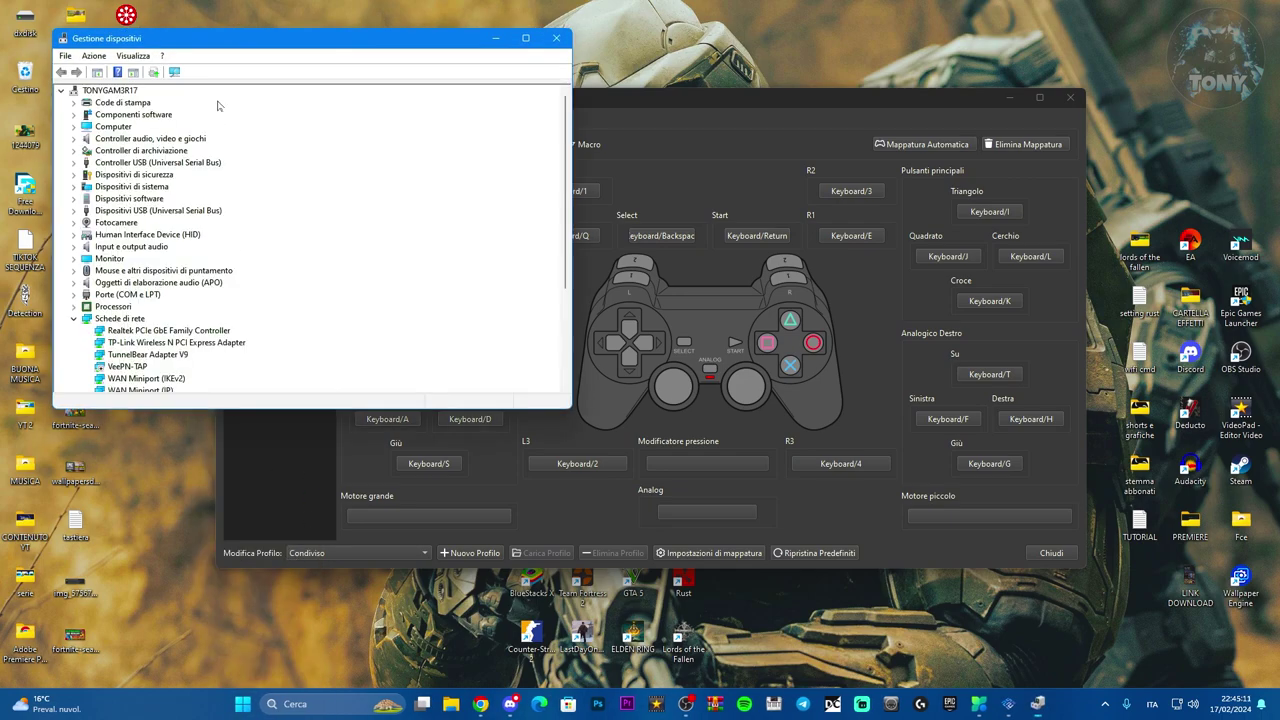
drag(240, 40, 335, 49)
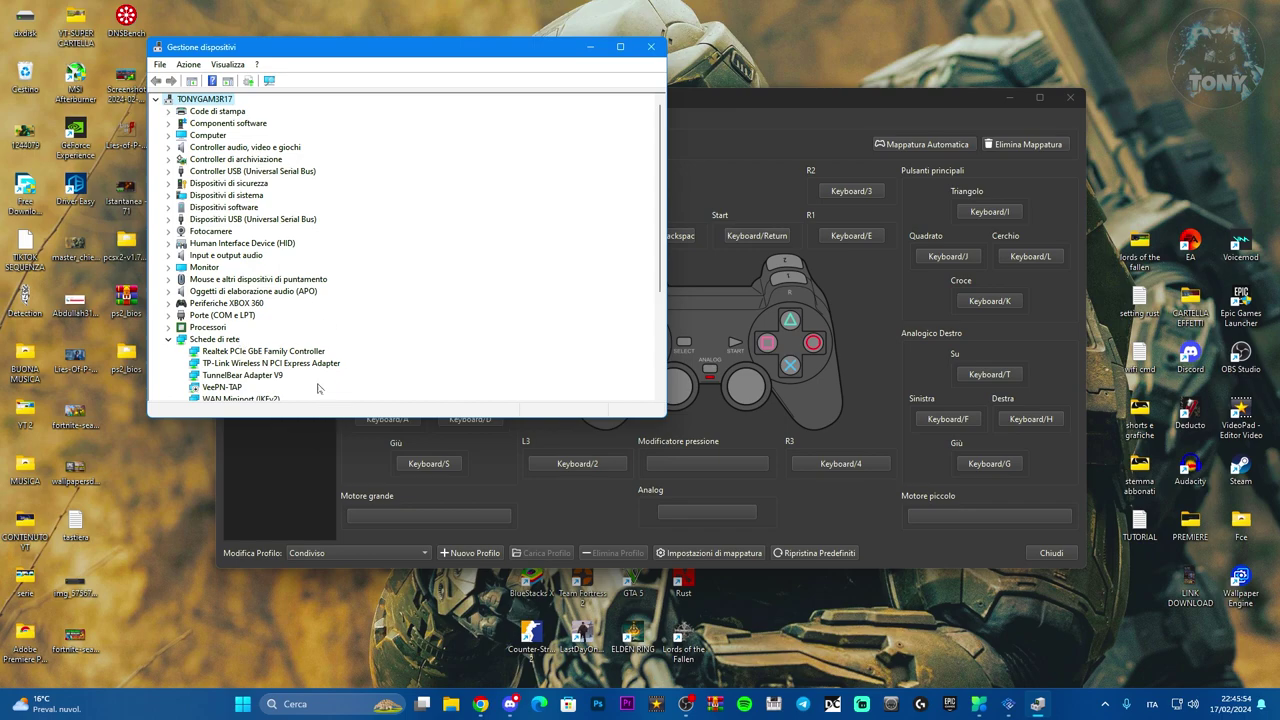
click(168, 303)
click(224, 315)
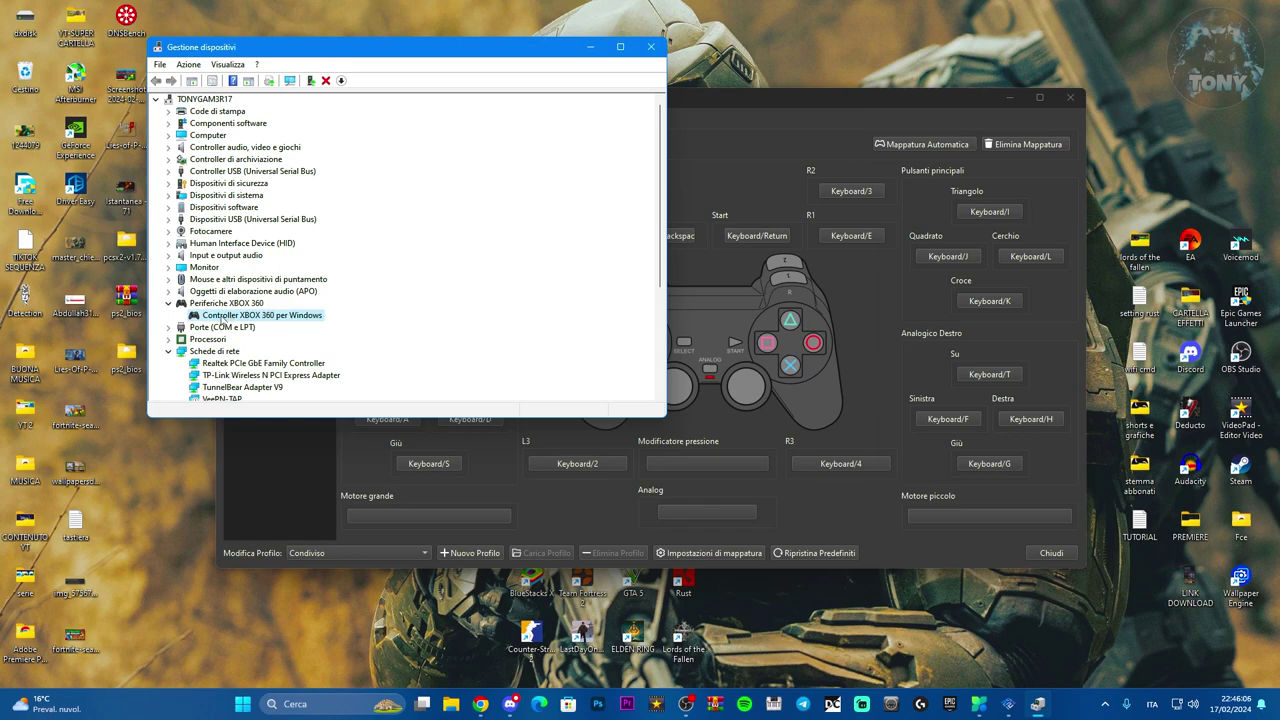
Step: Search Windows for "controller" and open the USB game device setup (Configura dispositivi di gioco USB)
click(312, 699)
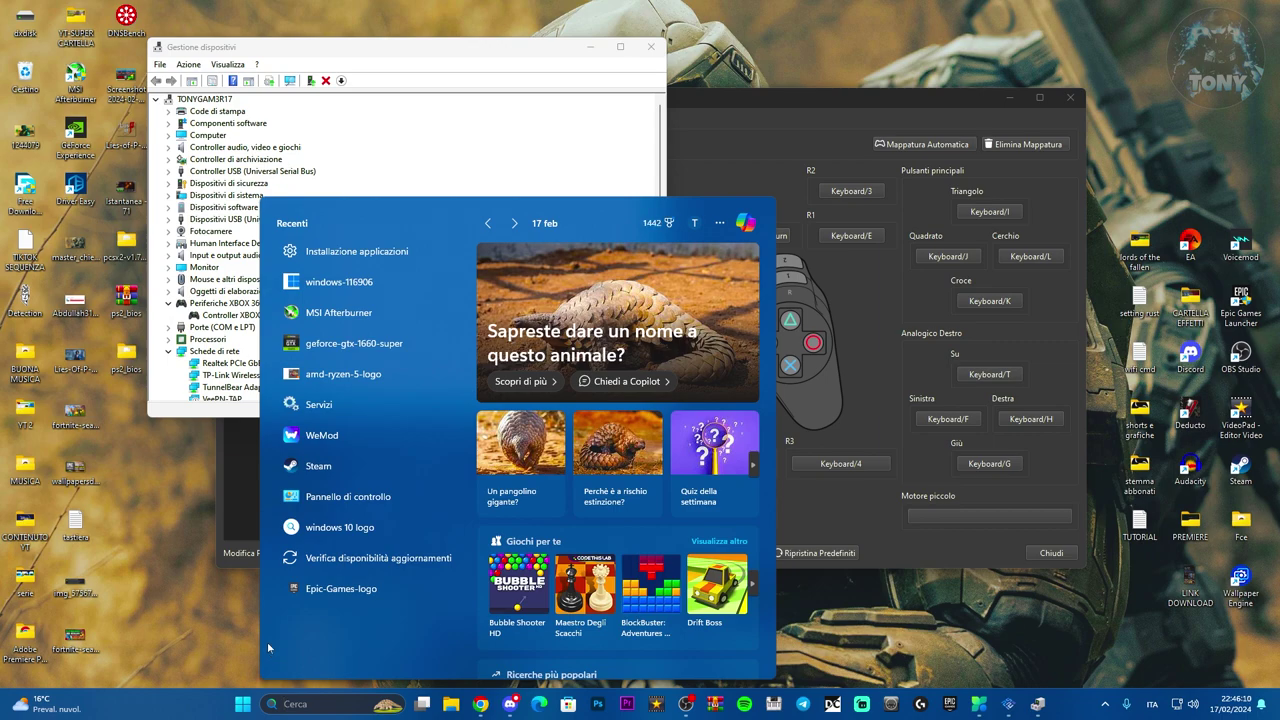
text(controller)
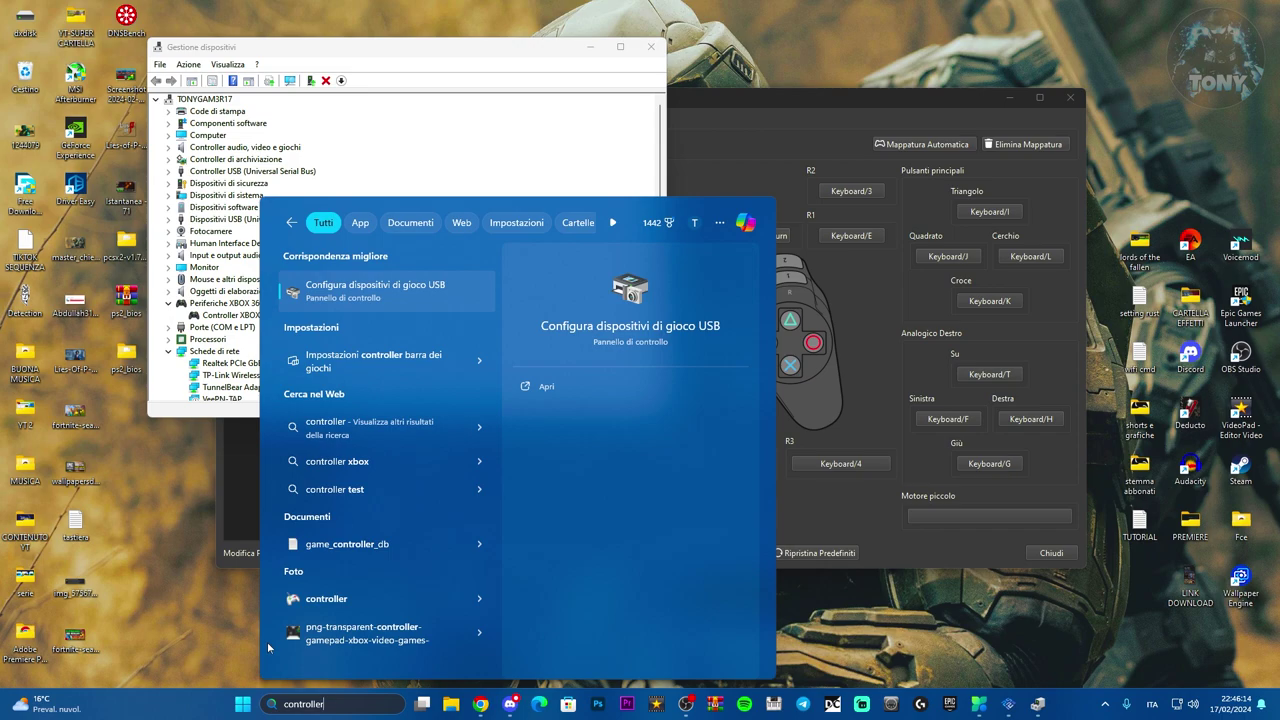
key(Return)
drag(143, 63, 574, 162)
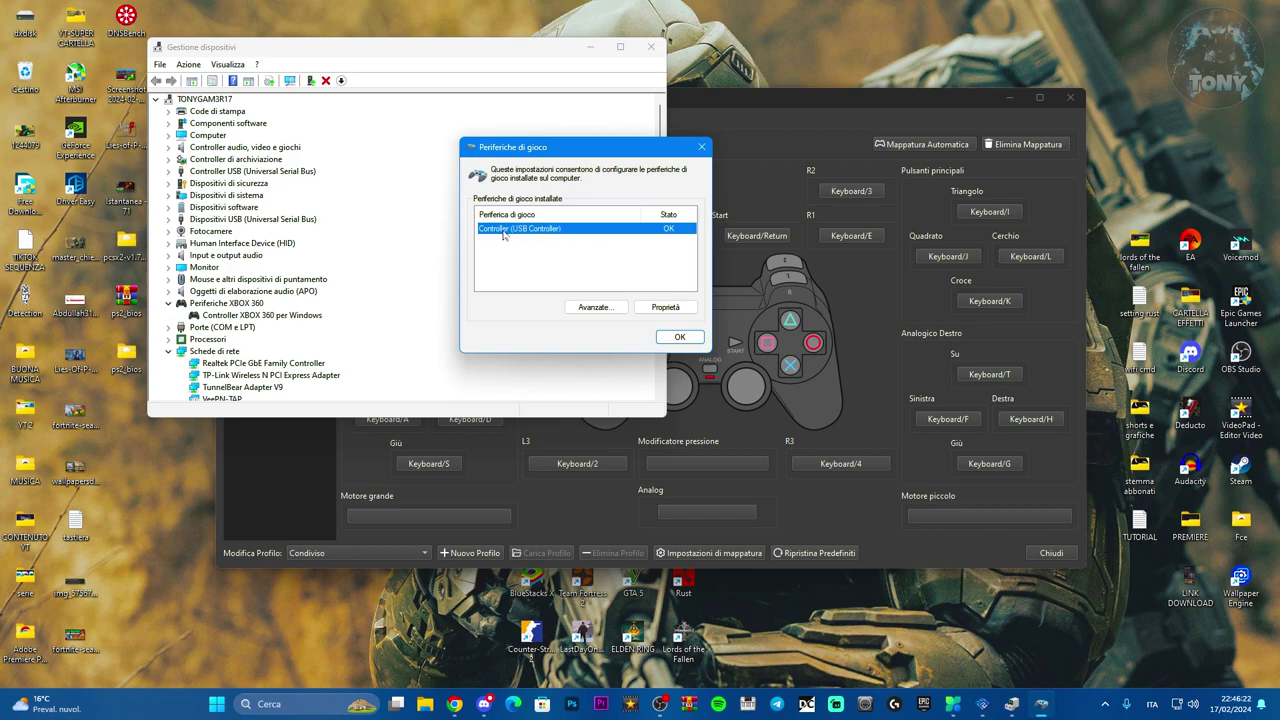
Step: Set Controller (USB Controller) as the preferred device for older programs, then close the game devices dialog and Device Manager
click(604, 312)
click(548, 226)
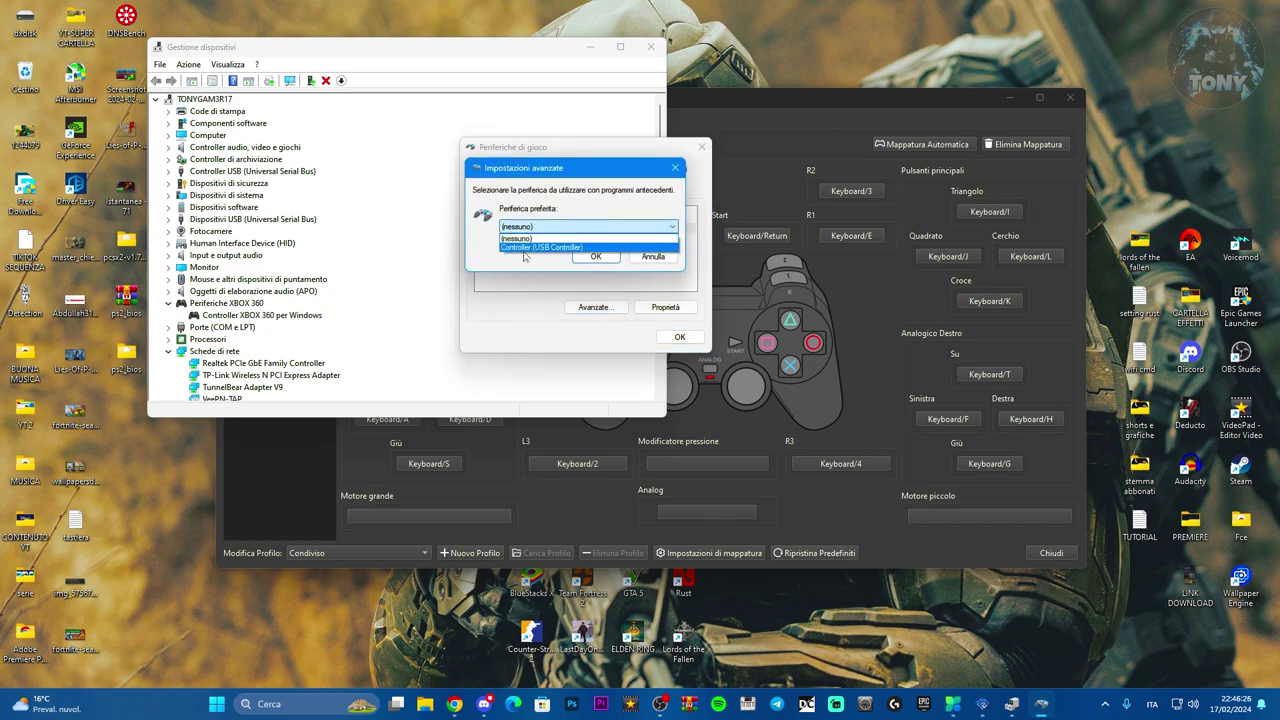
click(525, 250)
click(594, 258)
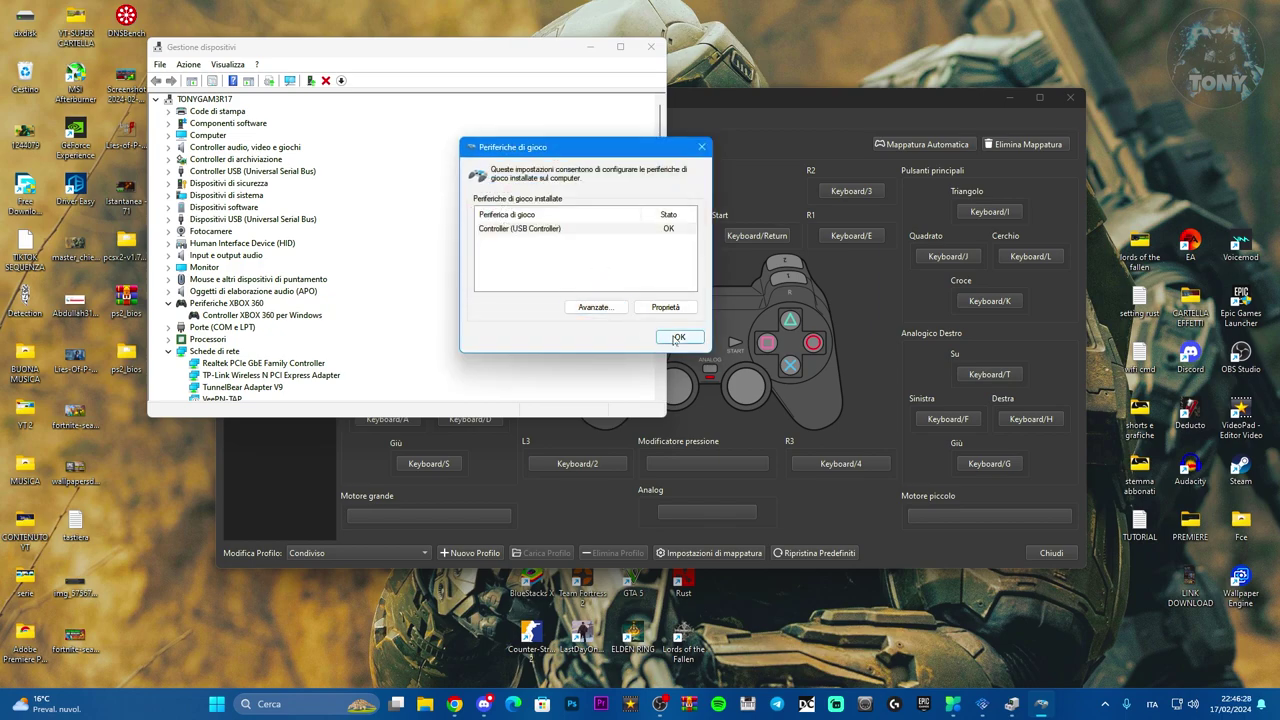
click(679, 336)
drag(540, 50, 486, 74)
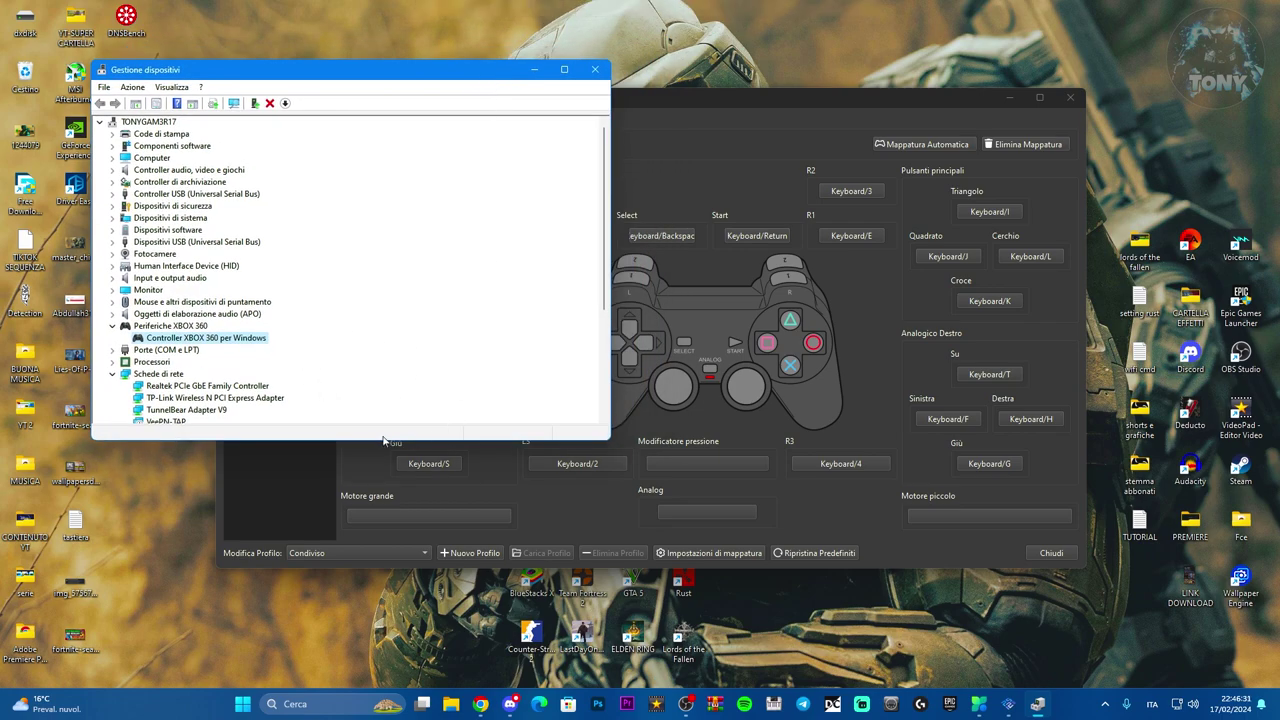
click(594, 69)
Step: Bind the D-pad's up direction for Controller 1 to the gamepad's DPadUp in the PCSX2 controller settings
drag(648, 103, 592, 86)
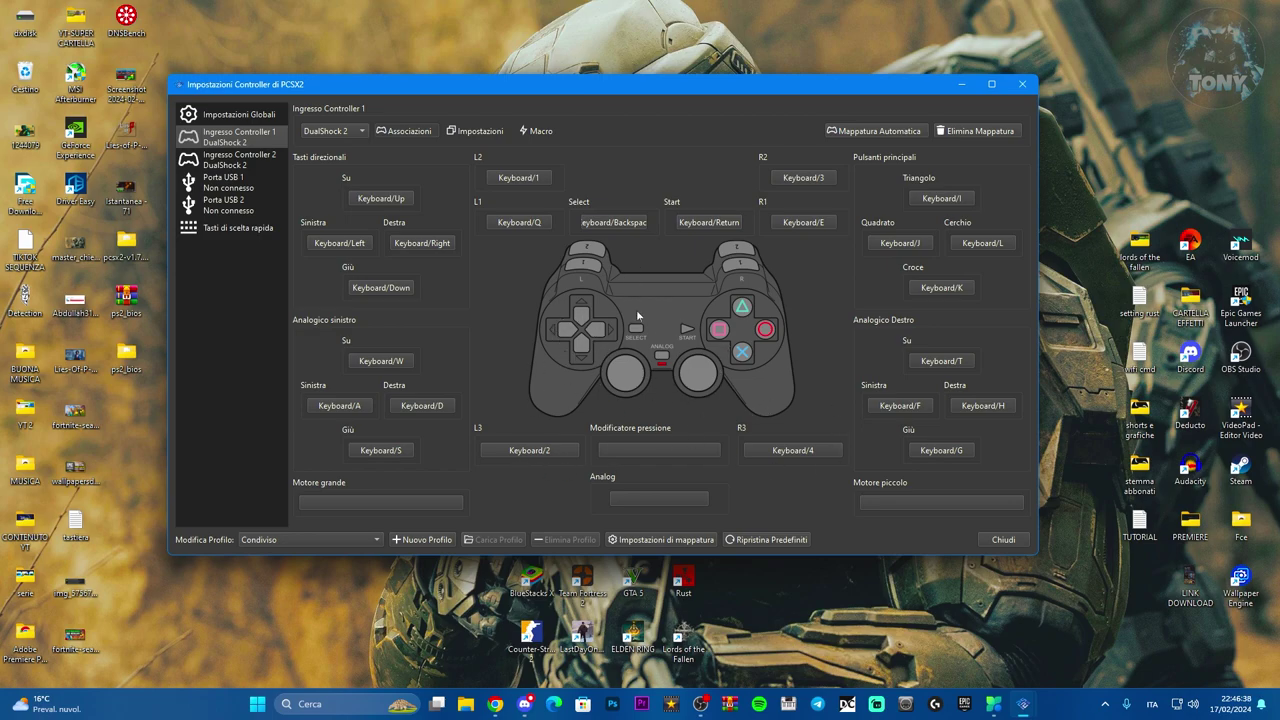
click(373, 199)
click(372, 200)
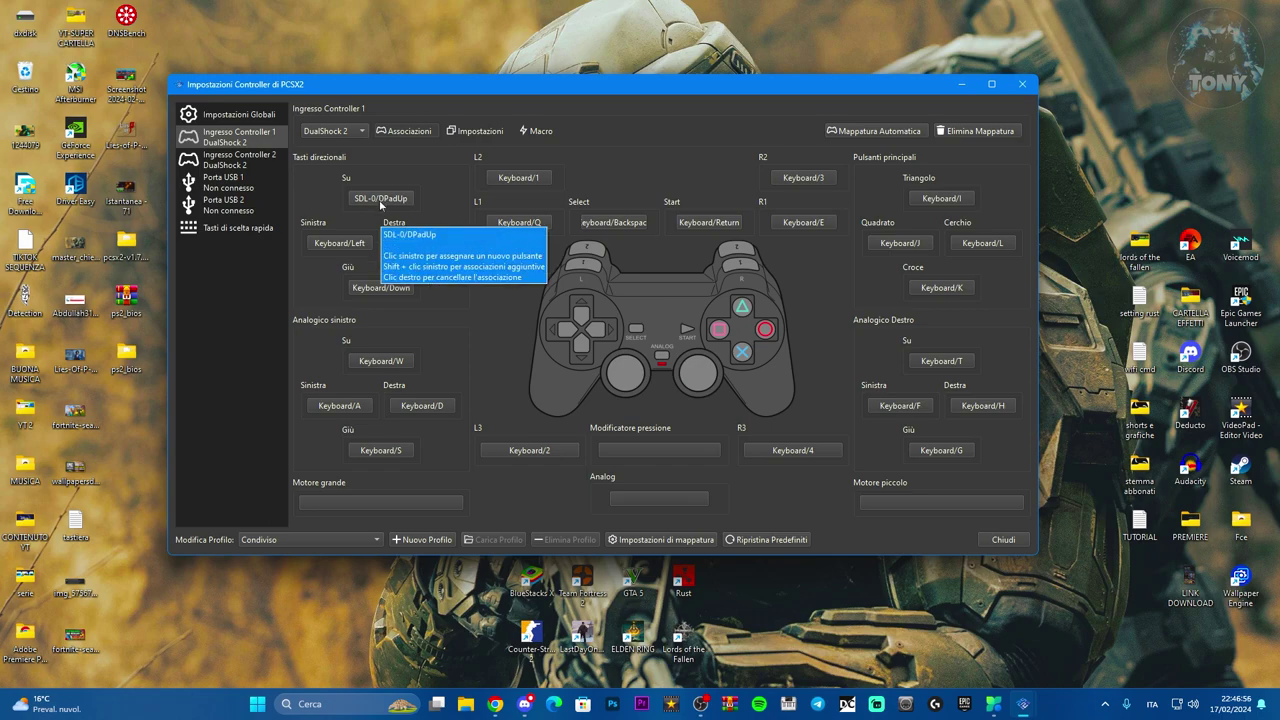
Step: Bind the face buttons to the gamepad: Triangle to Y, Square to X, Circle to B and Cross to A
click(937, 199)
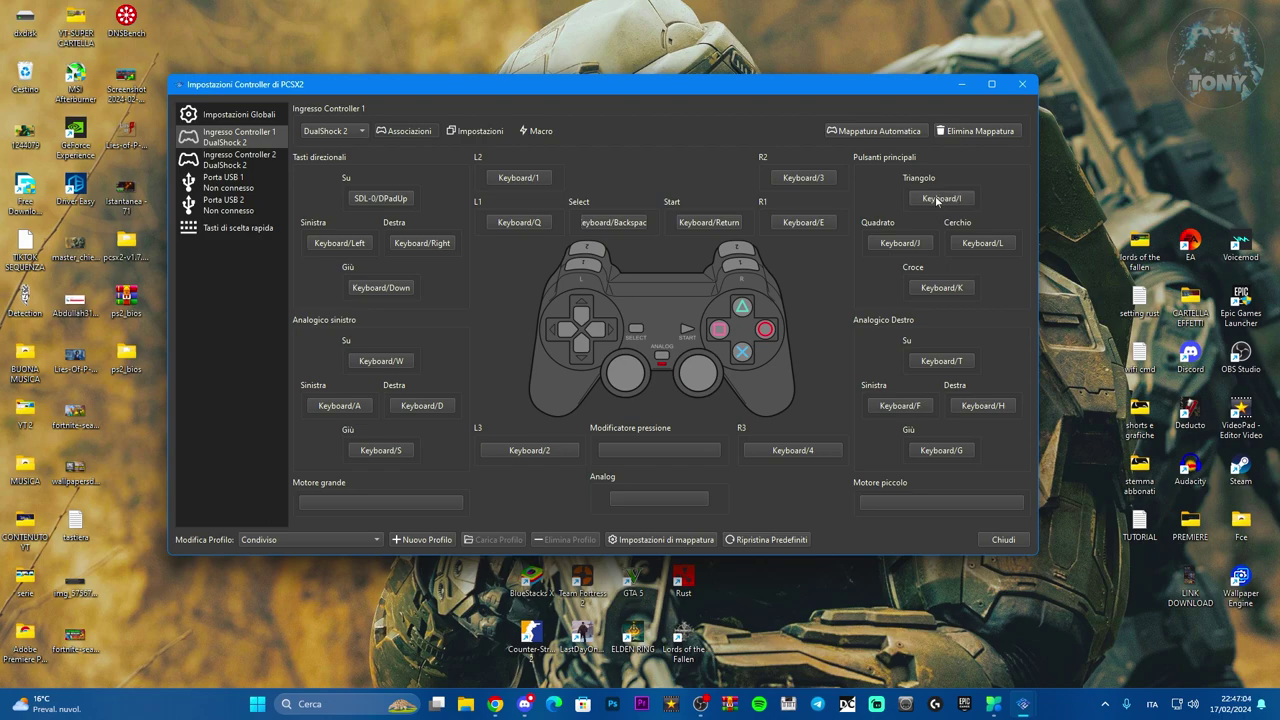
click(937, 199)
click(900, 245)
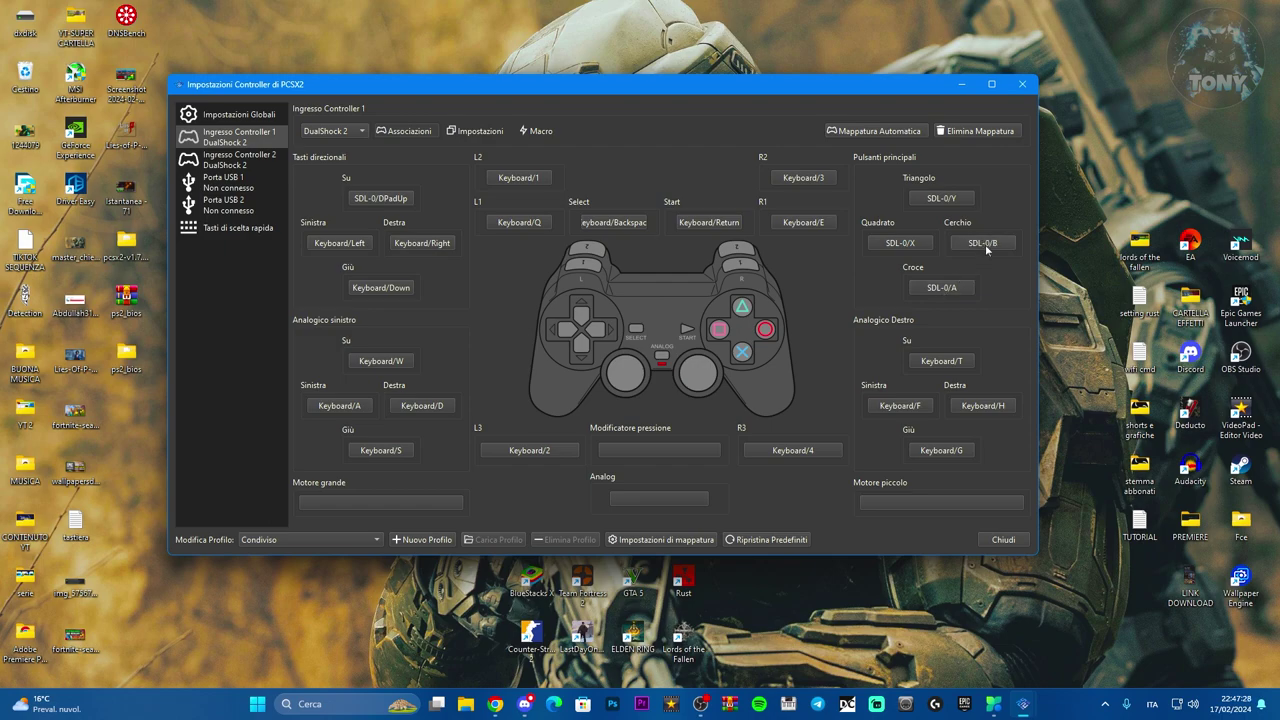
Step: Bind the D-pad's left, right and down directions to the gamepad's DPadLeft, DPadRight and DPadDown
click(336, 244)
click(418, 246)
click(378, 292)
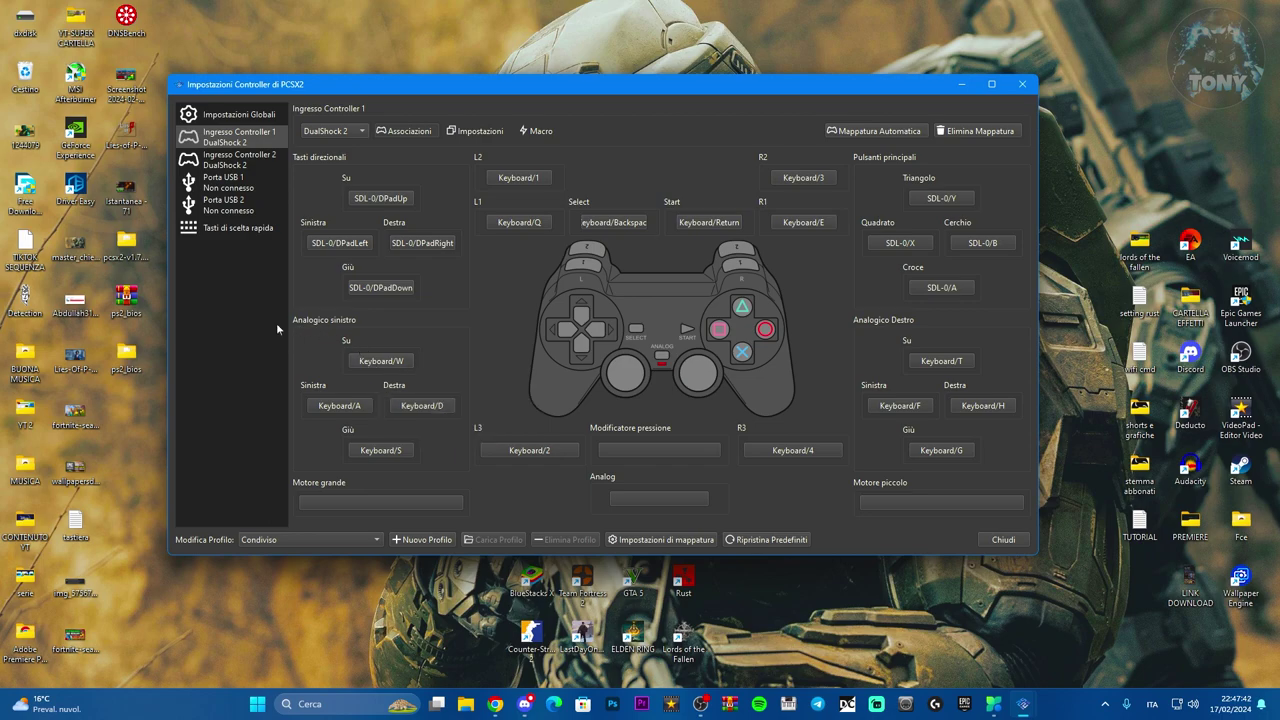
Step: Bind the left analog stick's up to -LeftY, left to -LeftX and down to +LeftY, and try to bind its right direction
click(378, 363)
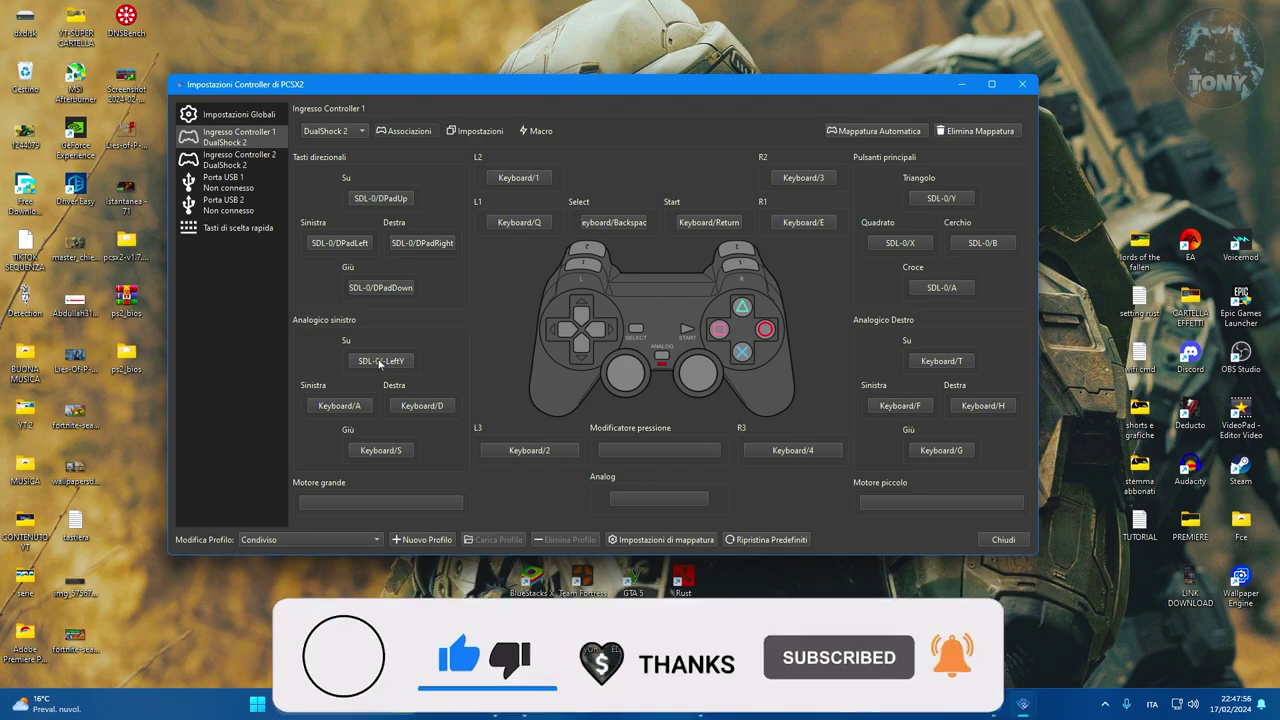
click(341, 407)
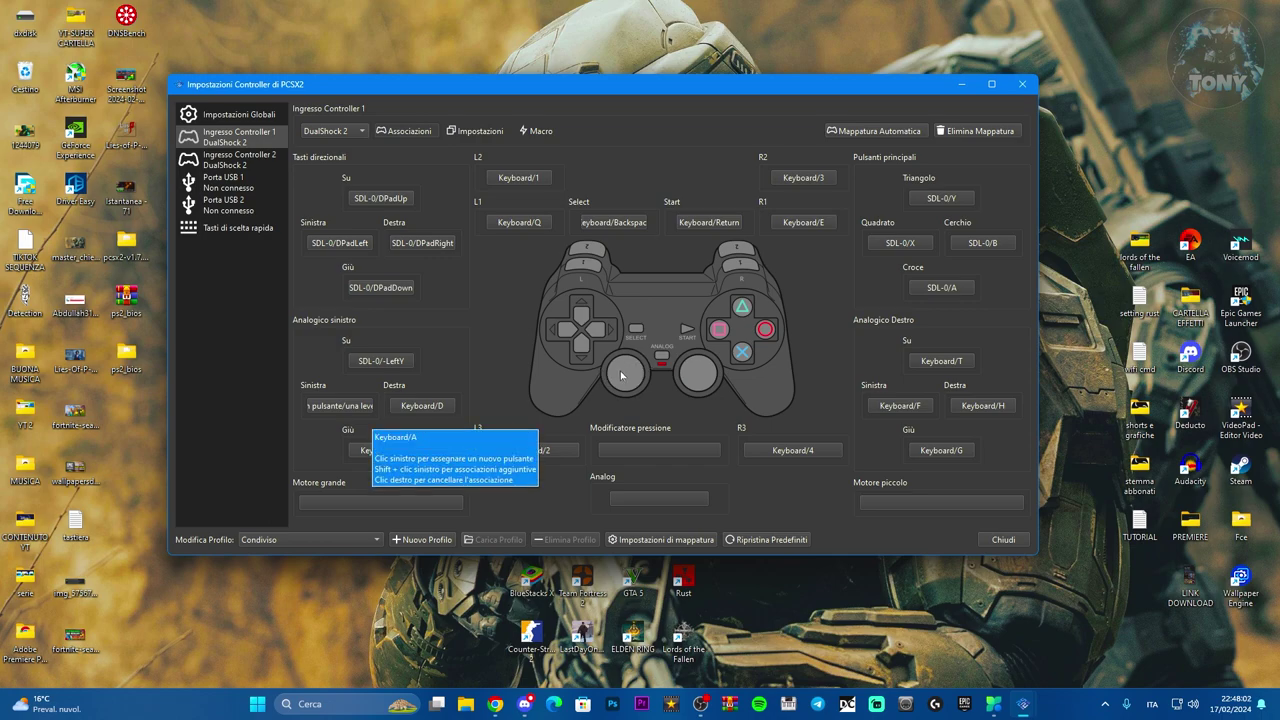
click(361, 409)
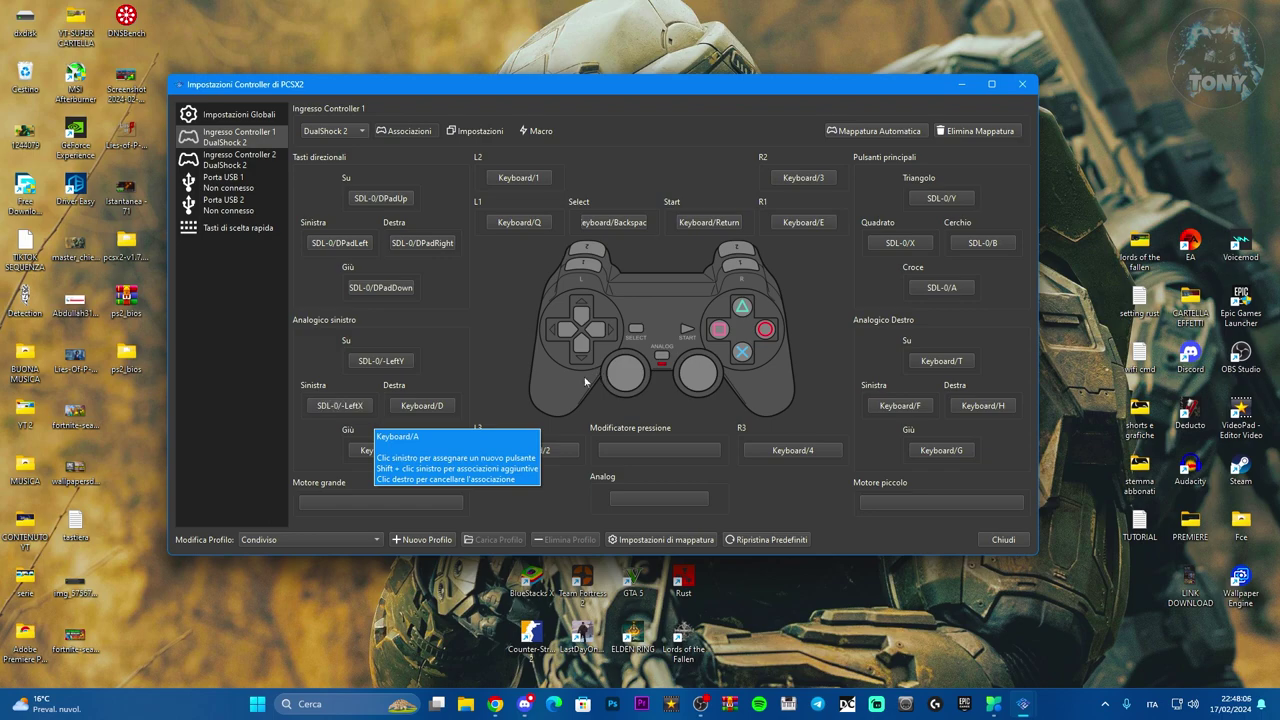
click(438, 408)
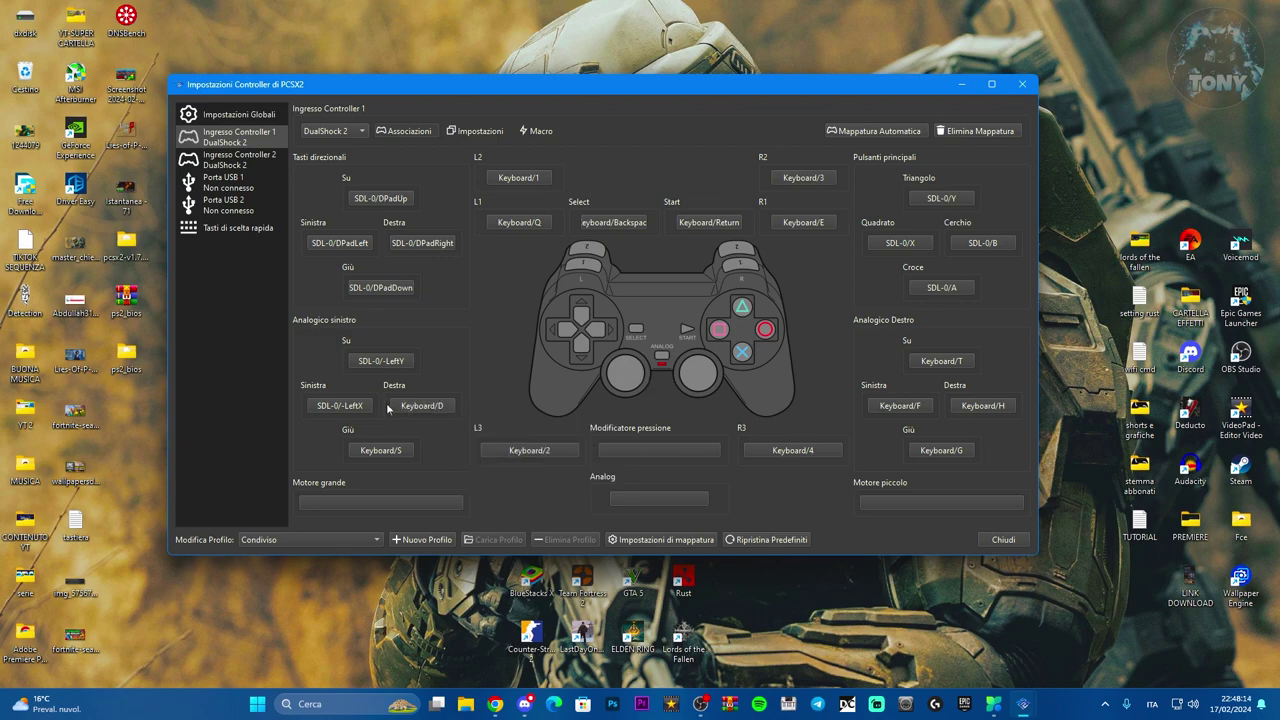
click(368, 450)
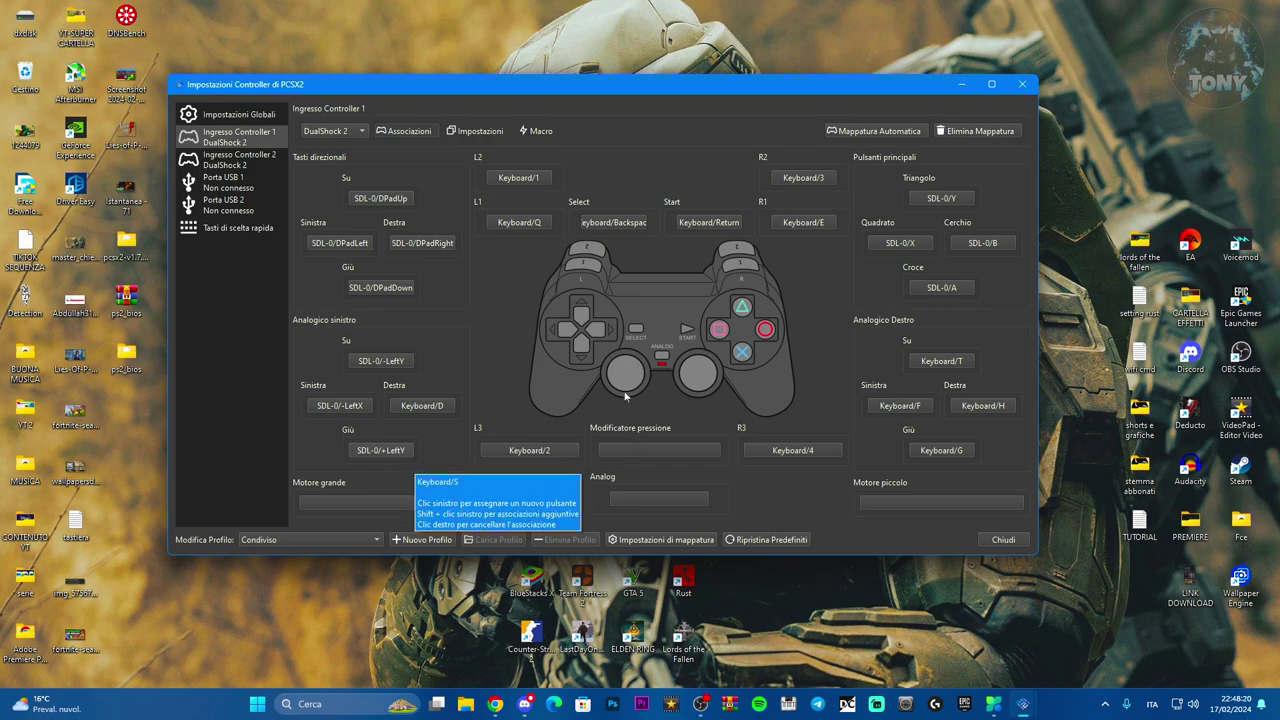
click(373, 454)
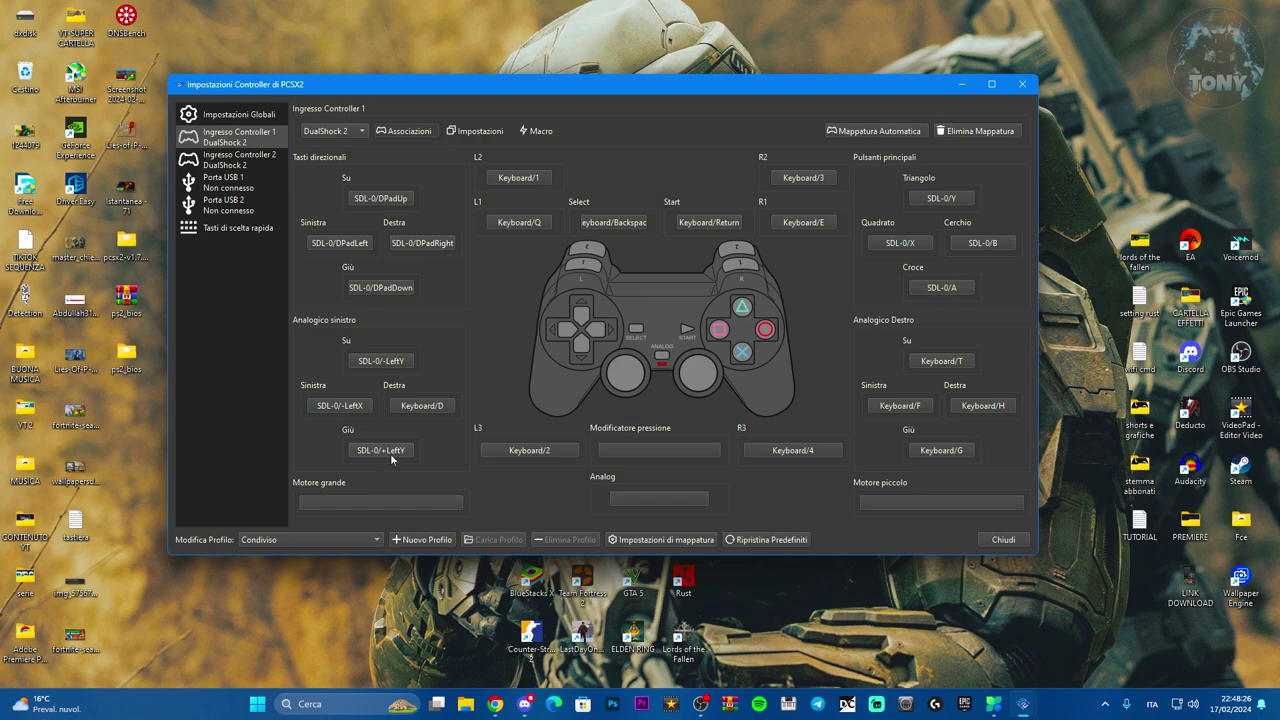
Step: Bind the right analog stick's up to -RightY, left to -RightX, right to +RightX and down to +RightY
click(946, 363)
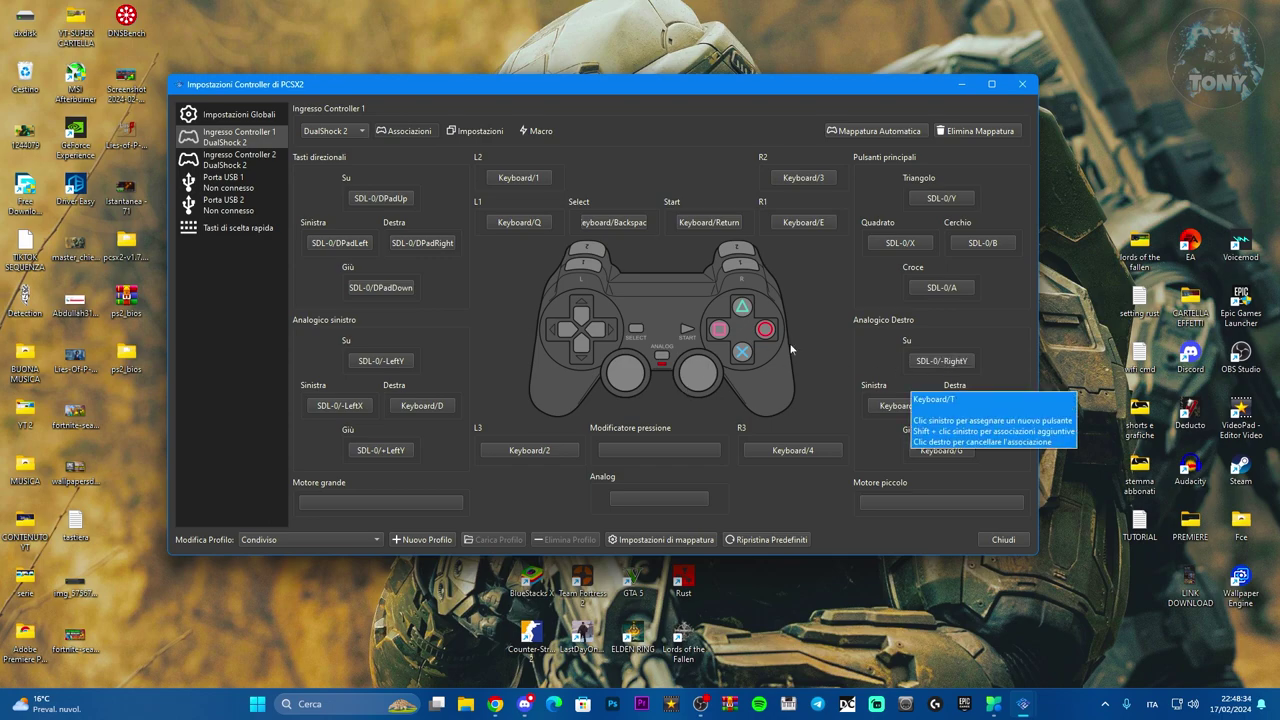
click(909, 409)
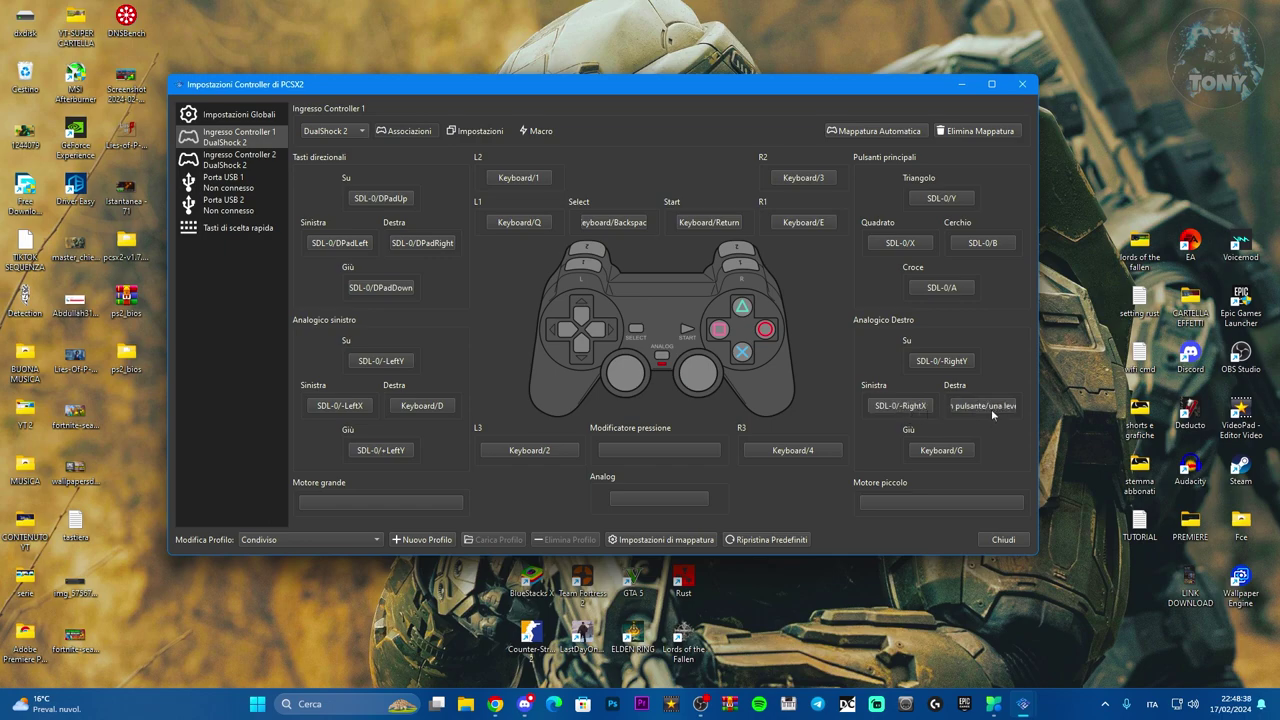
click(937, 452)
Step: Bind L1 and R1 to the gamepad's left and right shoulders, and L2 and R2 to its left and right triggers
click(514, 226)
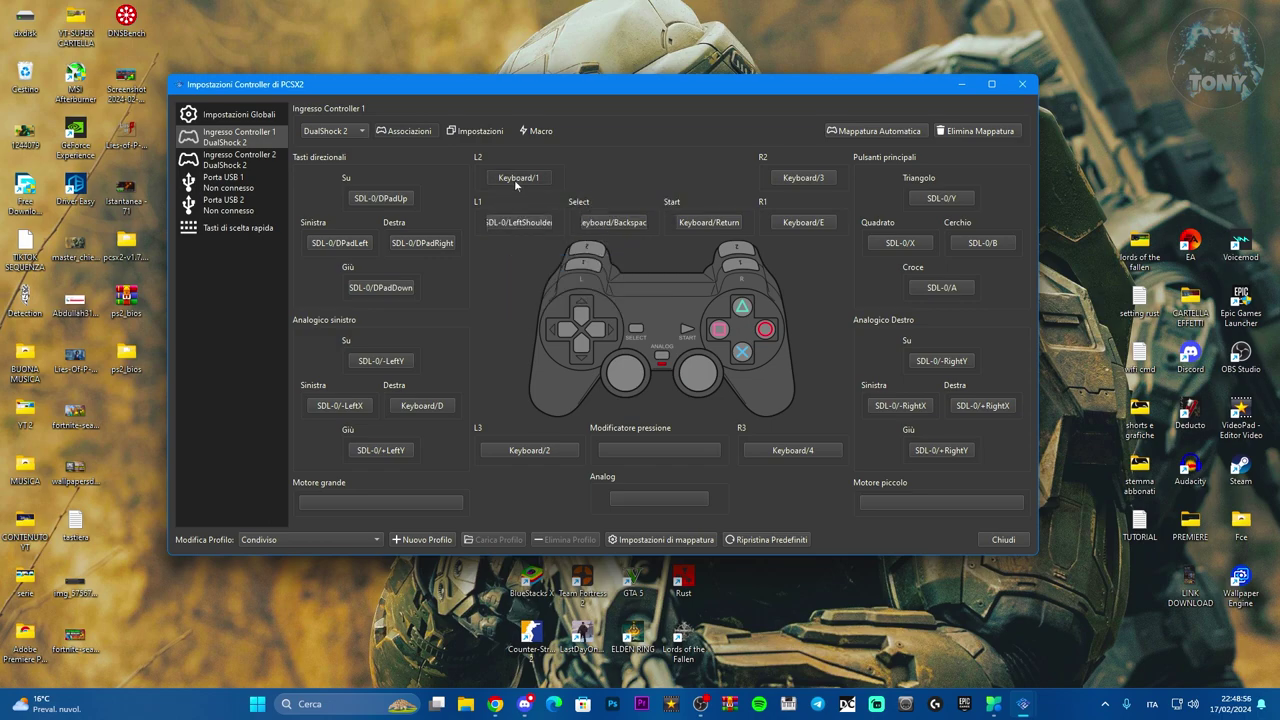
click(818, 180)
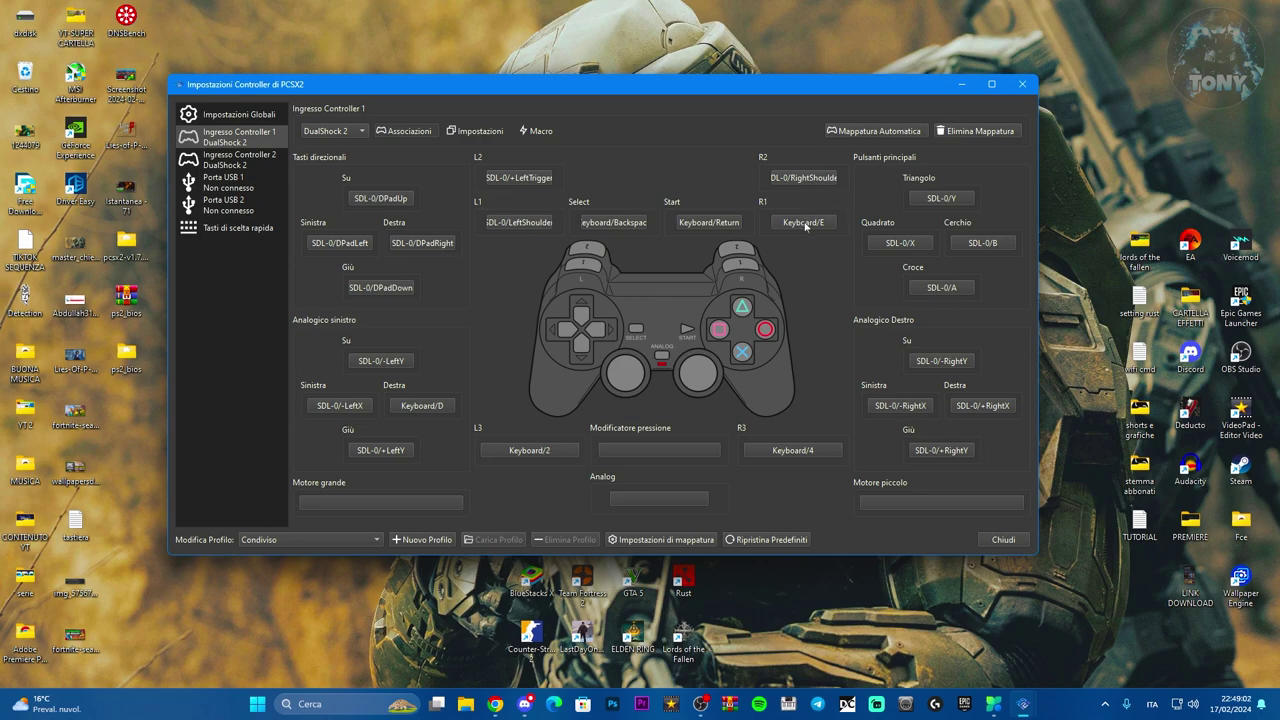
click(806, 180)
click(804, 180)
click(804, 269)
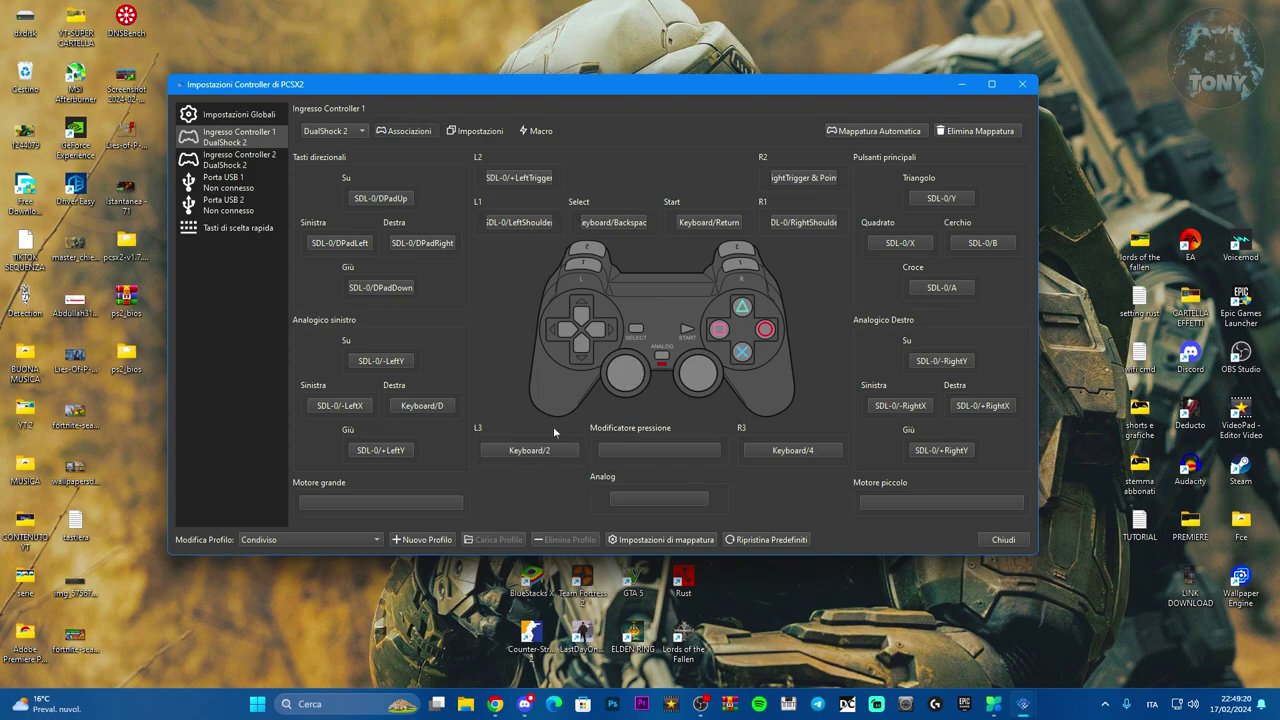
Step: Bind L3 to LeftStick, R3 to RightStick, Start to the gamepad's Start and Select to its Back button
click(522, 452)
click(796, 452)
click(701, 222)
click(625, 223)
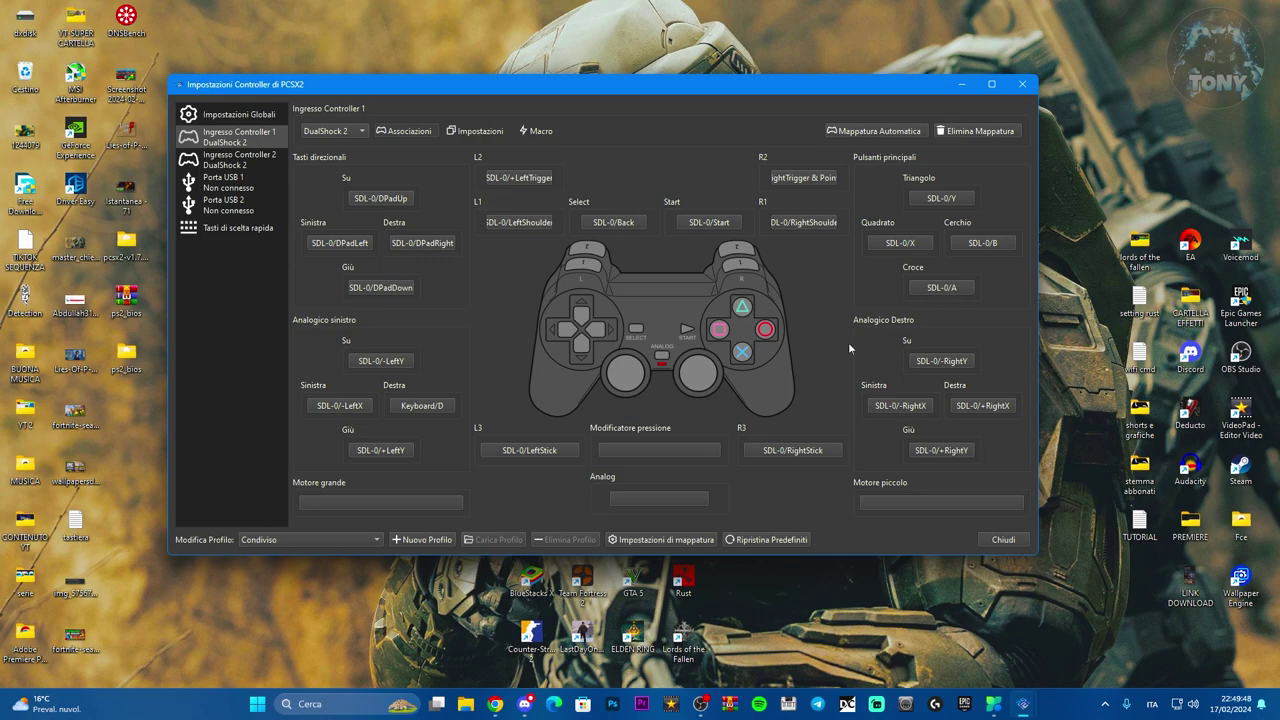
Step: View the USB Port 1 page, return to the Controller 1 bindings and close the controller settings
drag(383, 87, 423, 97)
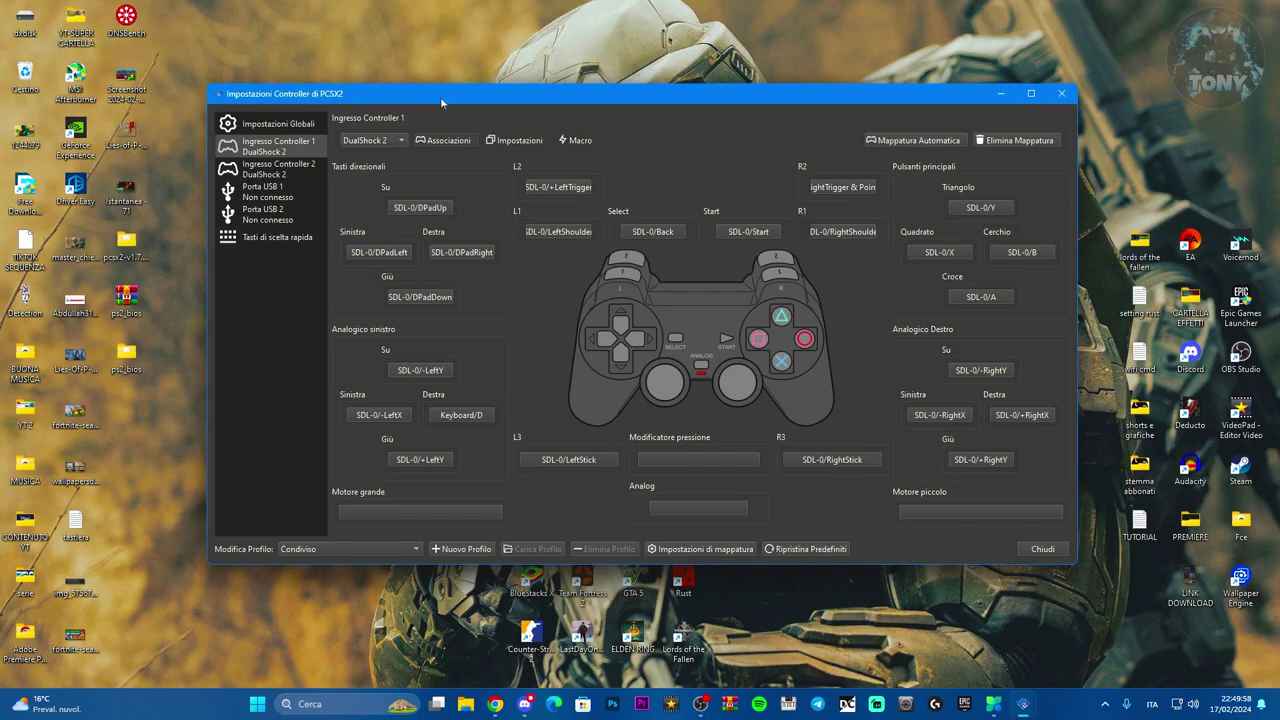
click(260, 191)
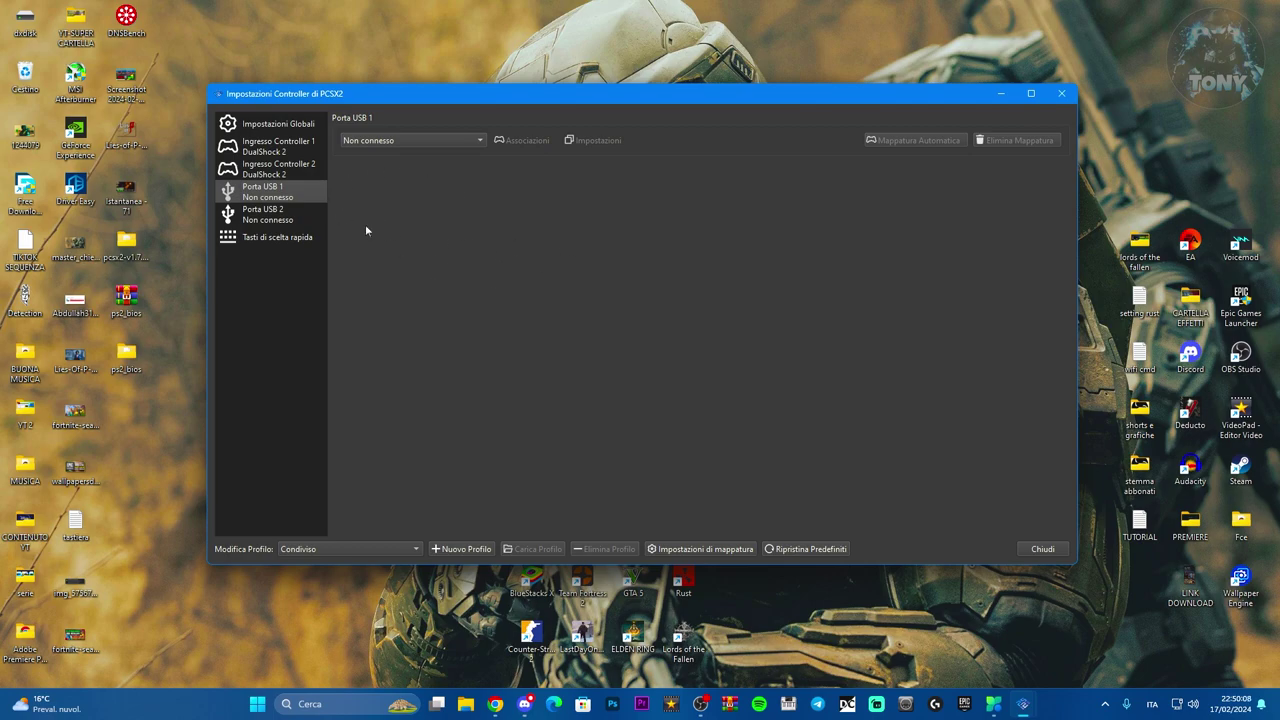
click(276, 147)
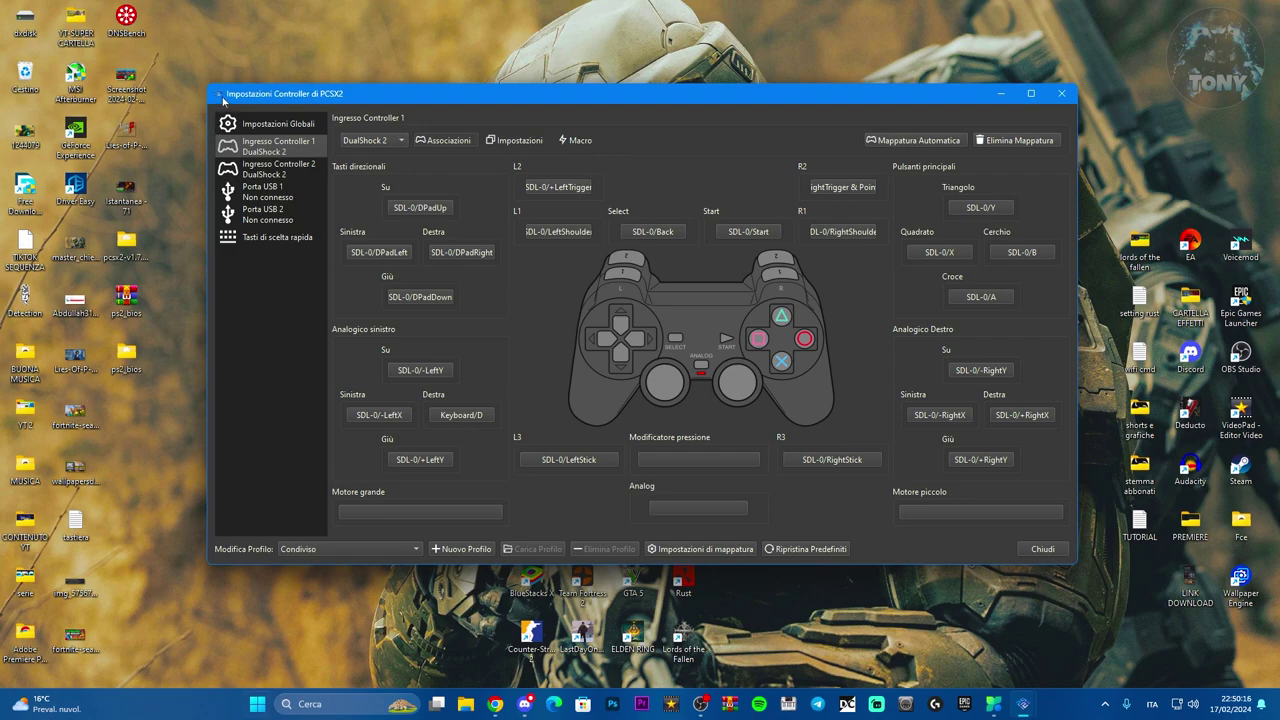
click(1040, 549)
Step: Reopen the controller settings and review the saved Controller 1 bindings
click(302, 118)
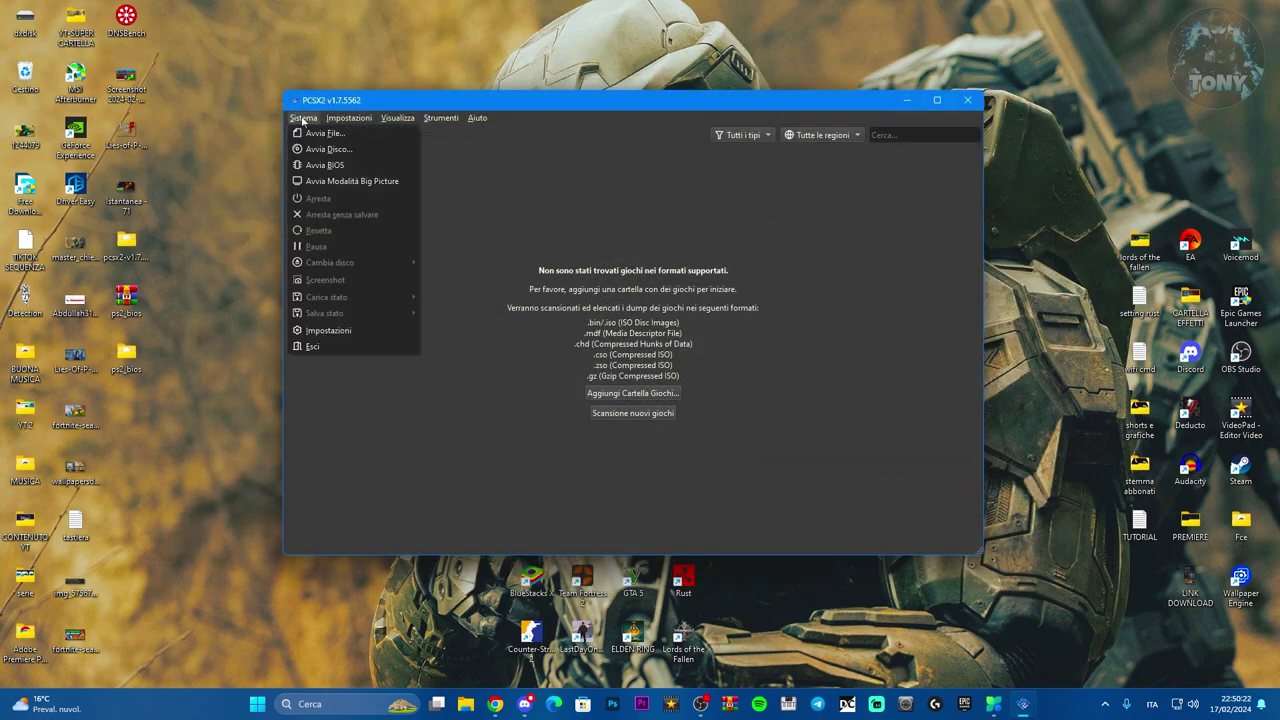
mouse_move(349, 118)
click(355, 298)
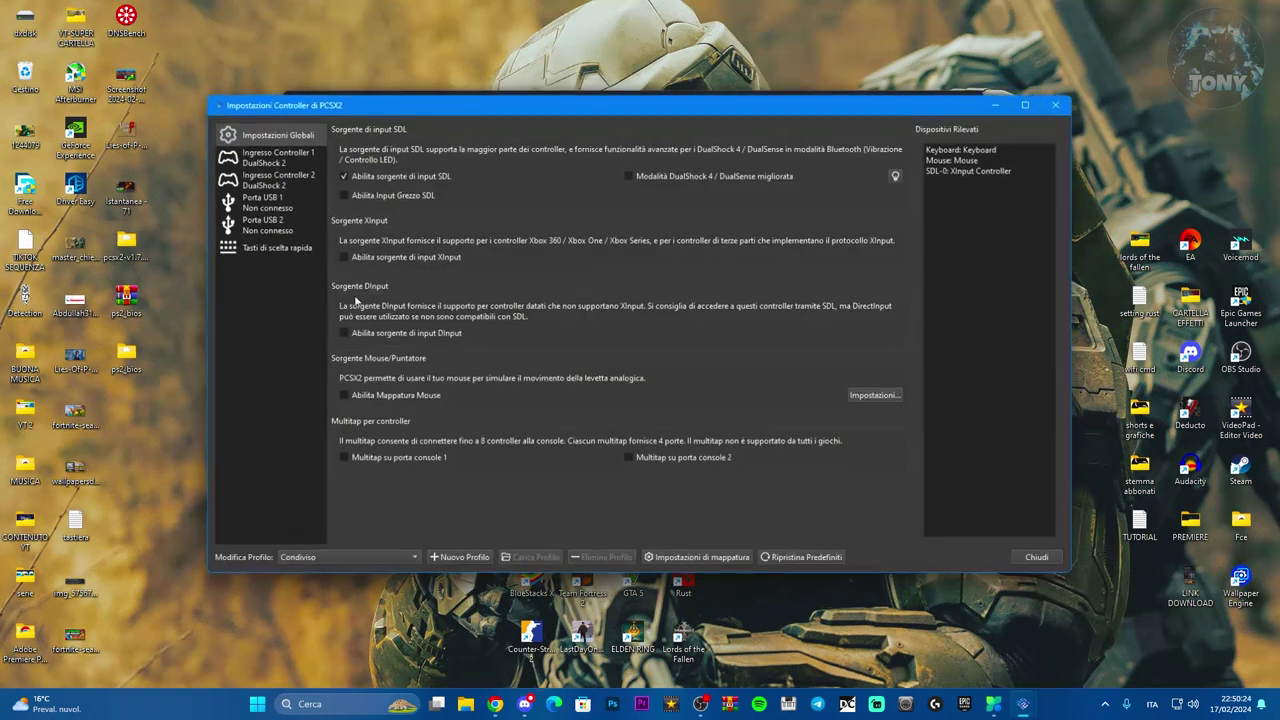
click(280, 160)
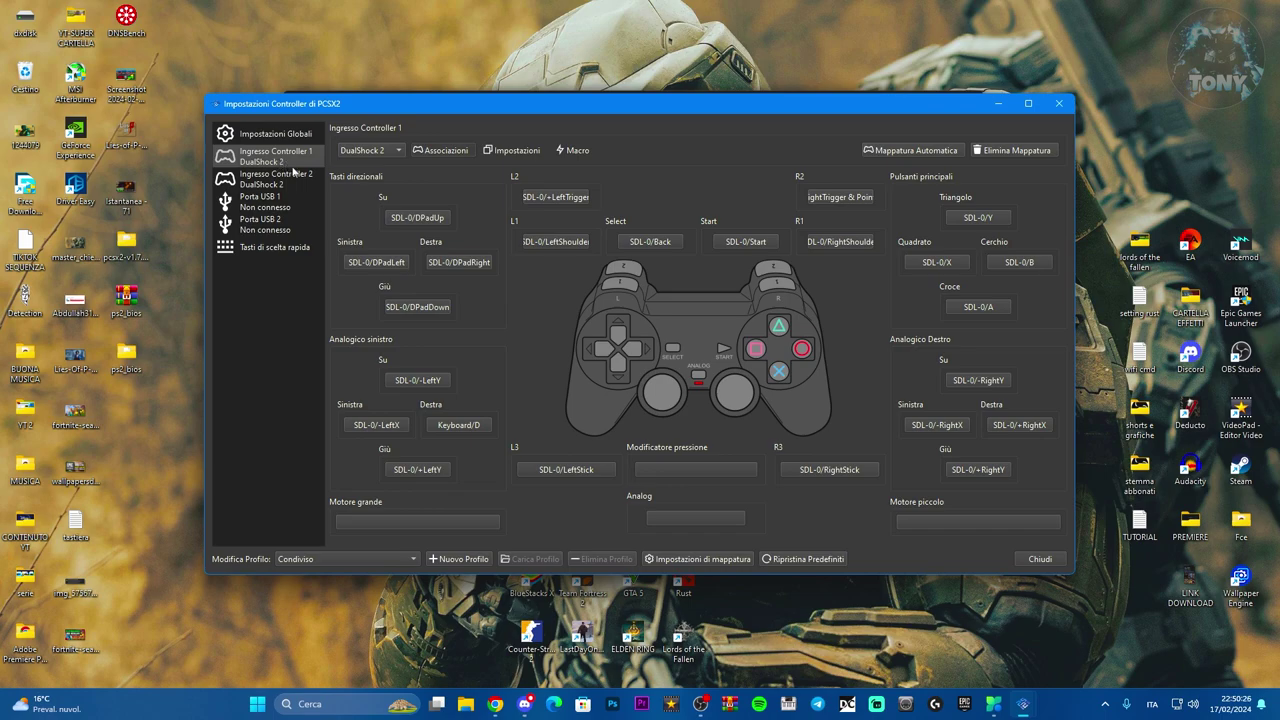